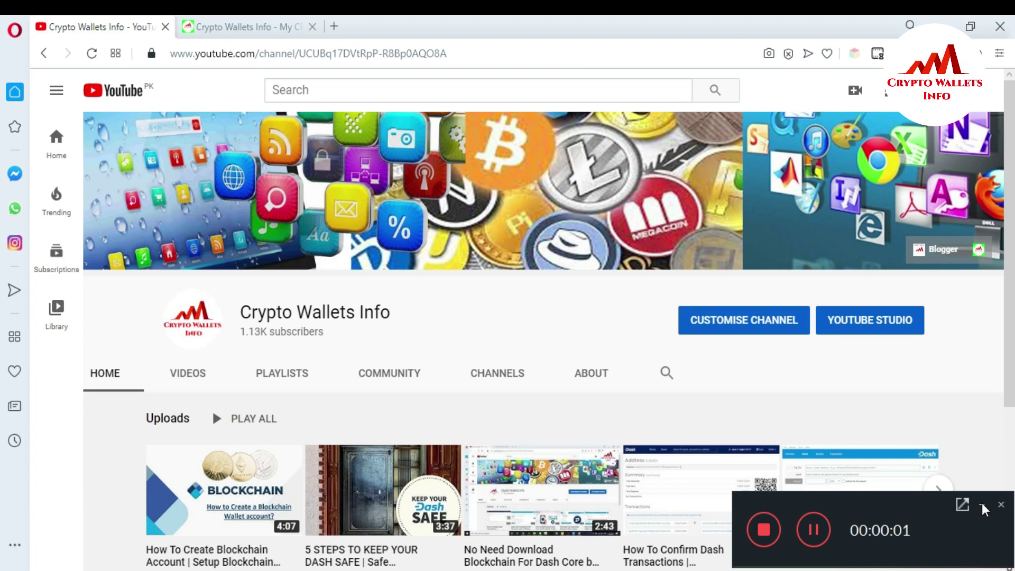
Leave the YouTube channel page for the 'Crypto Wallets Info' browser tab
left_click(981, 503)
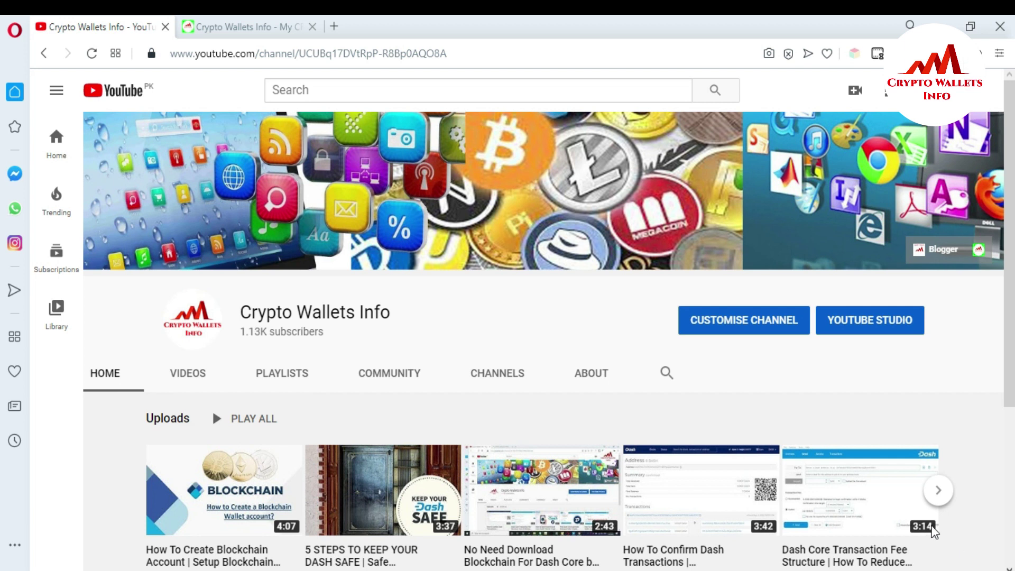
left_click(250, 19)
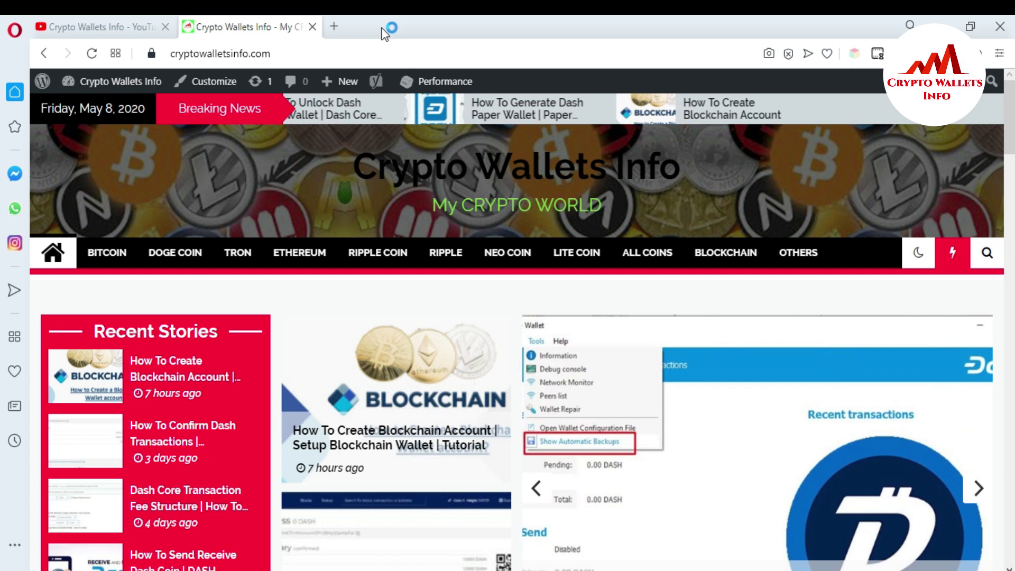
left_click(335, 26)
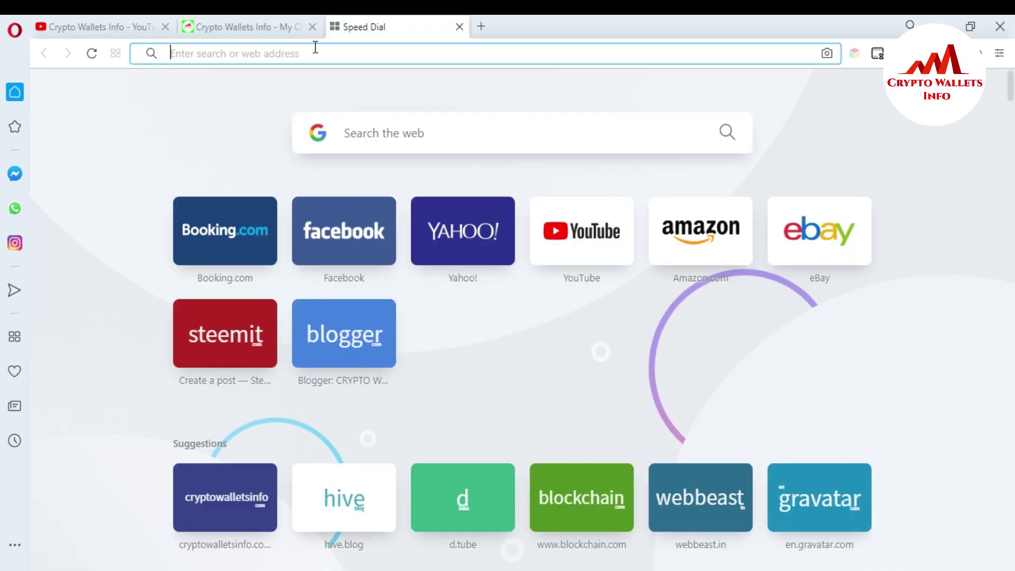
type("b")
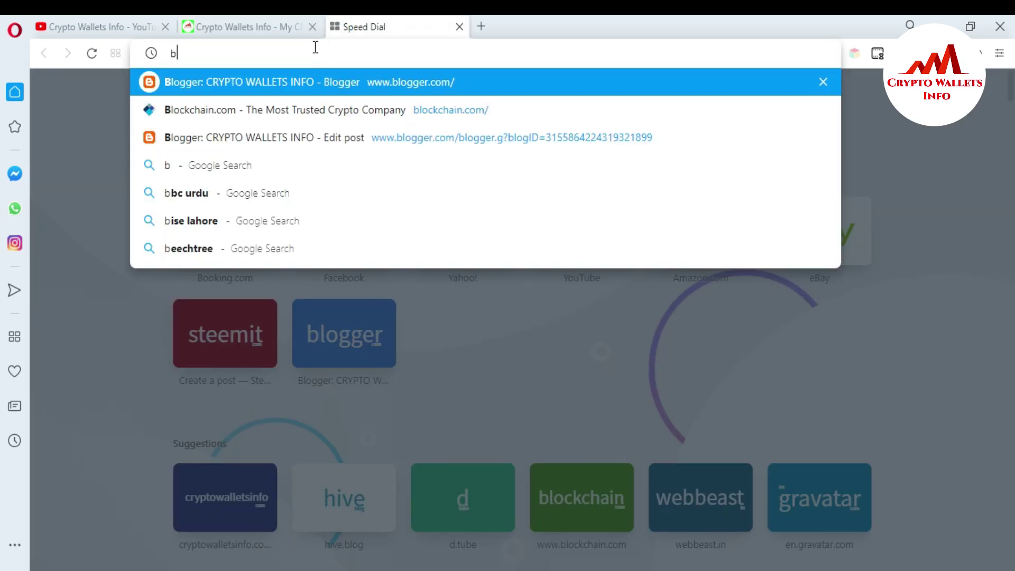
left_click(315, 112)
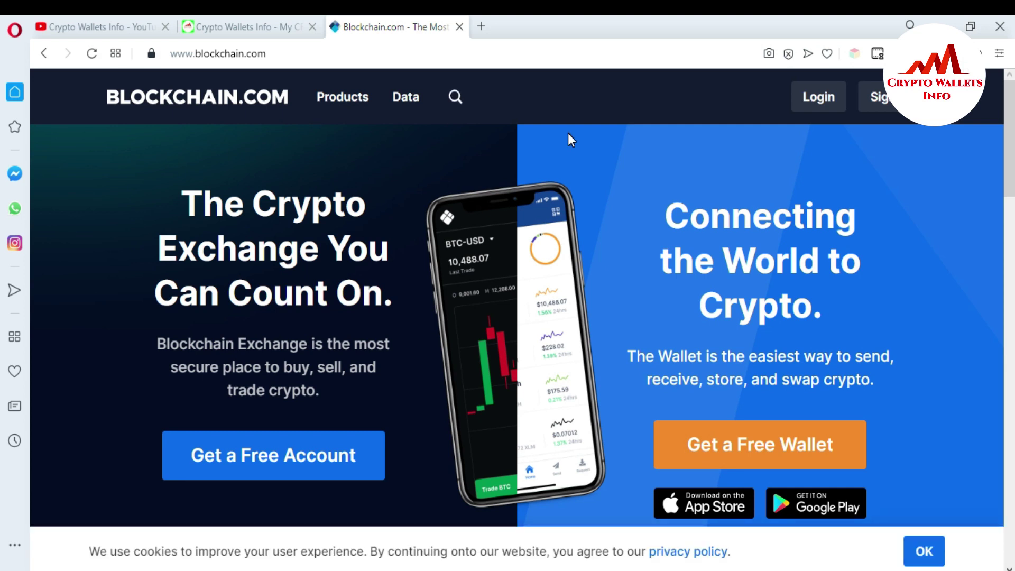
Open the wallet login page, check the saved Wallet ID, and enter the account password
left_click(820, 100)
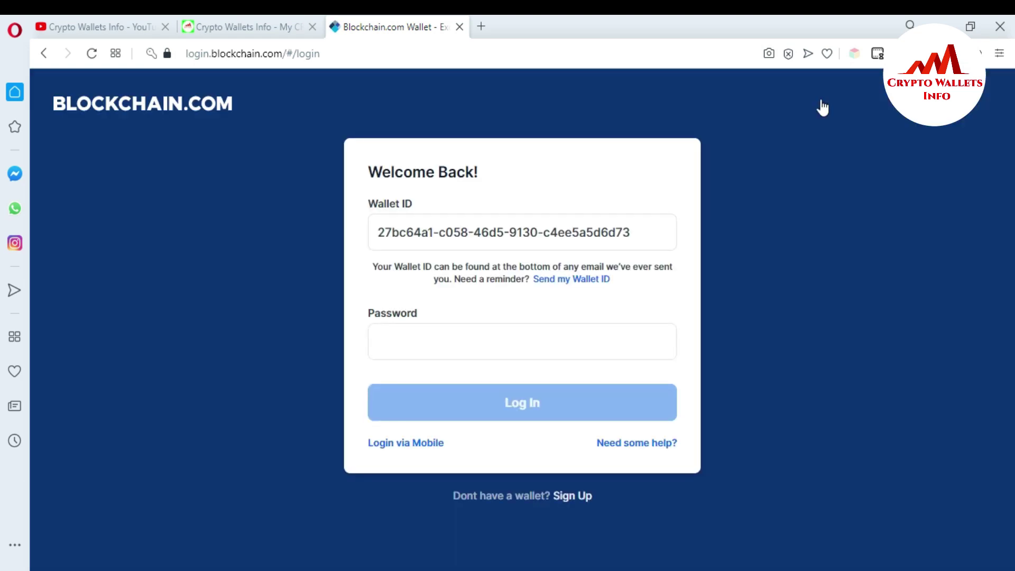
left_click_drag(635, 228, 373, 235)
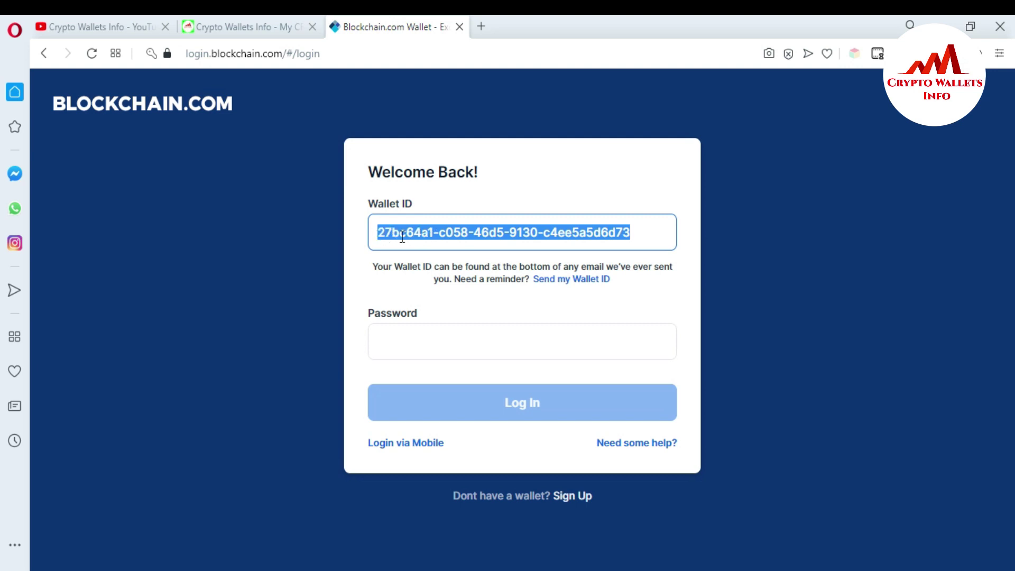
left_click(636, 234)
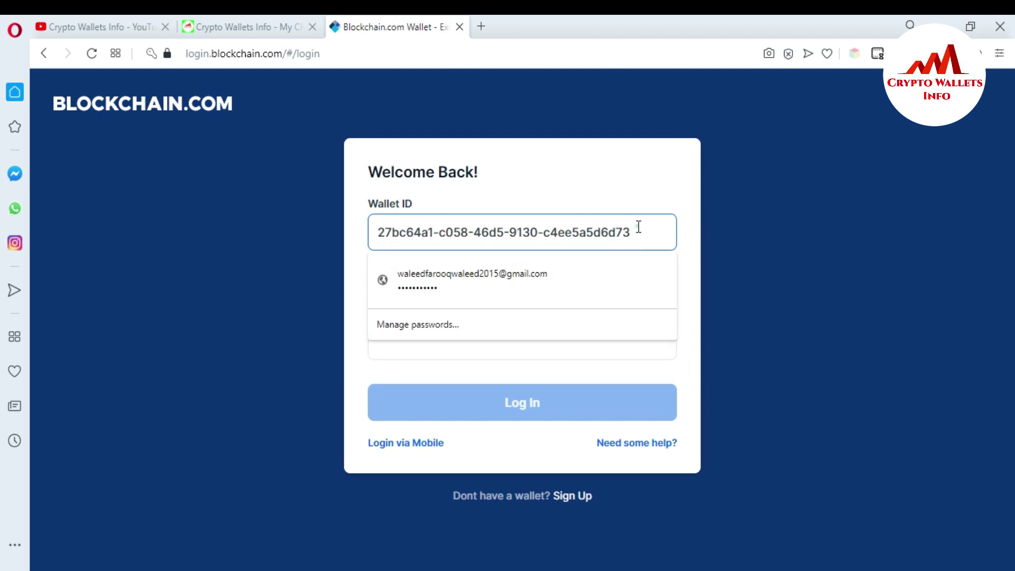
left_click(636, 224)
left_click(478, 324)
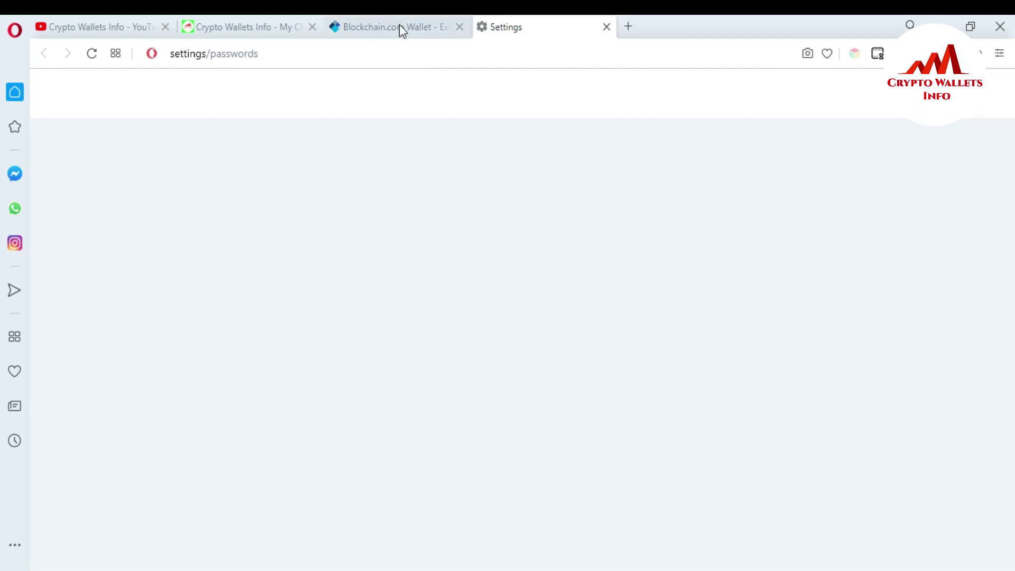
left_click(399, 26)
left_click(608, 27)
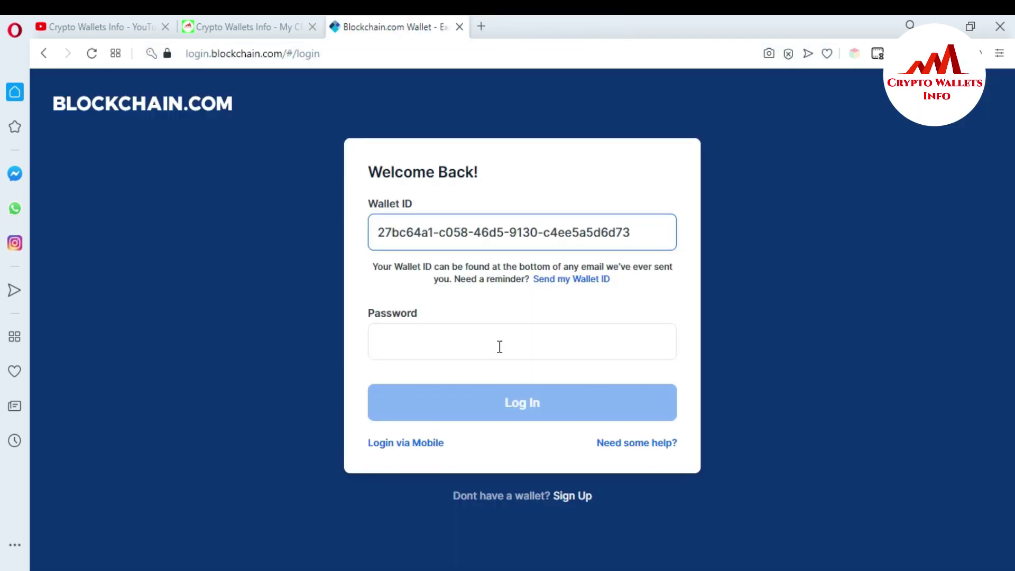
left_click(499, 343)
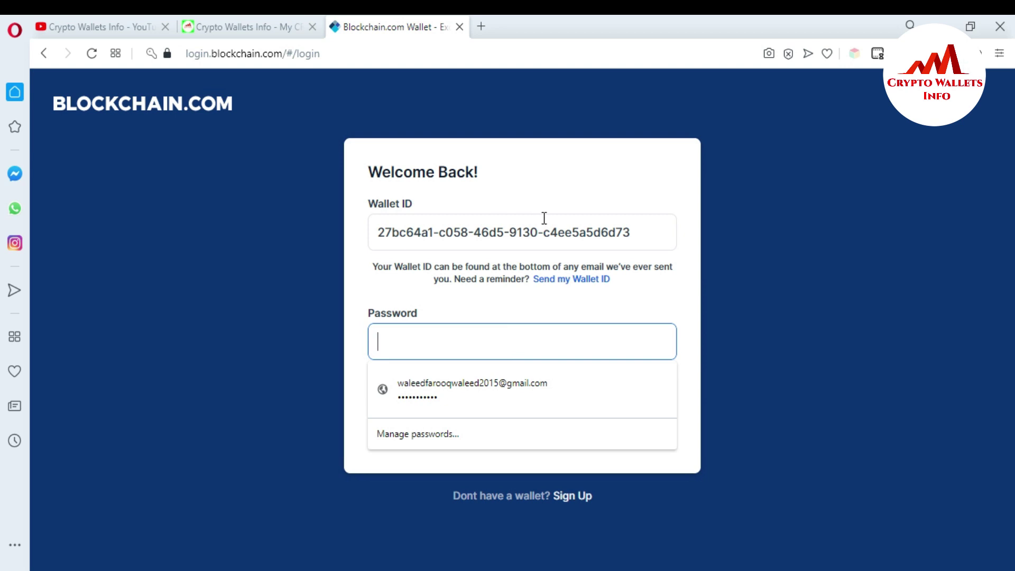
type("a")
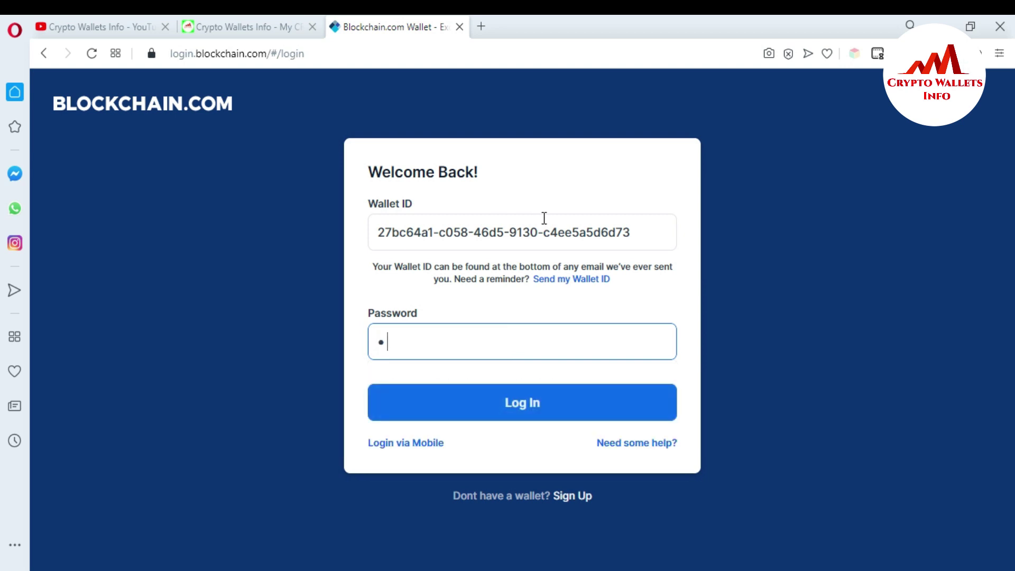
type("aaaaaaaaaa")
Log in to the wallet and wait for the $0.00 balance dashboard to load
left_click(534, 409)
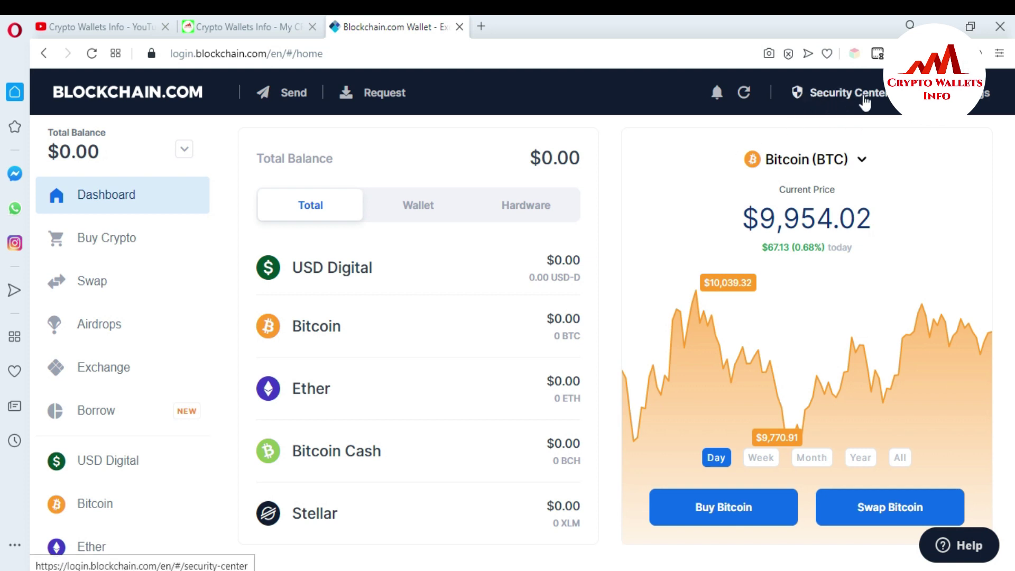
Open the Security Center and scroll down to the Backup Phrase card
left_click(837, 95)
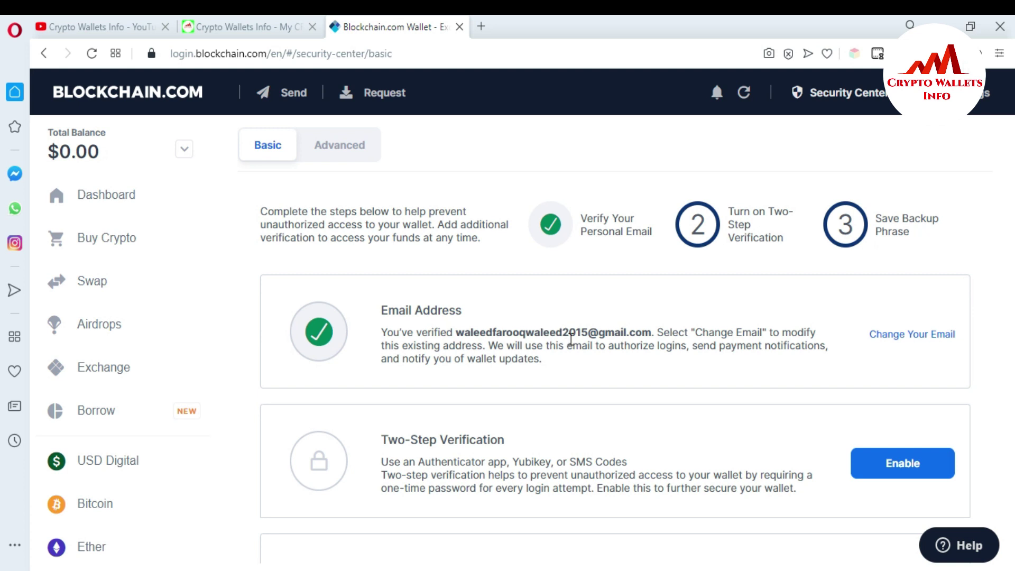
left_click(571, 431)
left_click(575, 439)
scroll(575, 438, "down", 3)
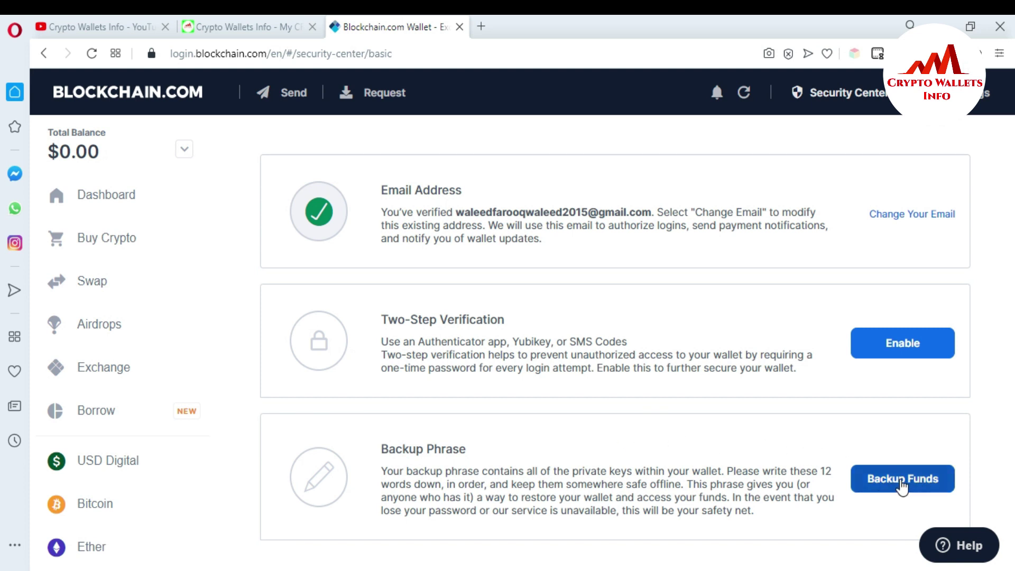
Start the wallet backup, reveal the recovery phrase, and copy words 1–6
left_click(901, 485)
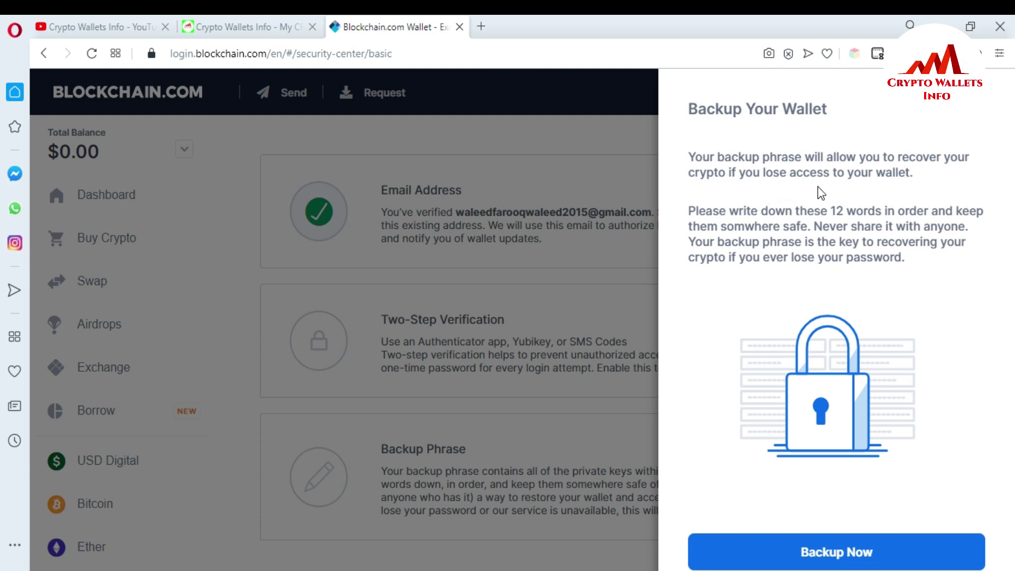
left_click(853, 559)
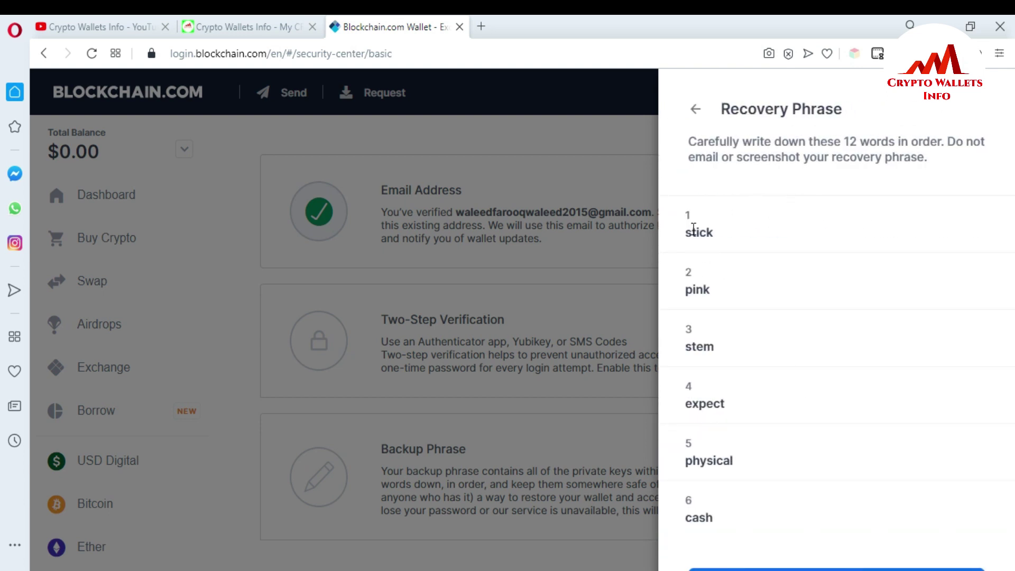
left_click(757, 232)
left_click_drag(686, 213, 763, 469)
key("ctrl+c")
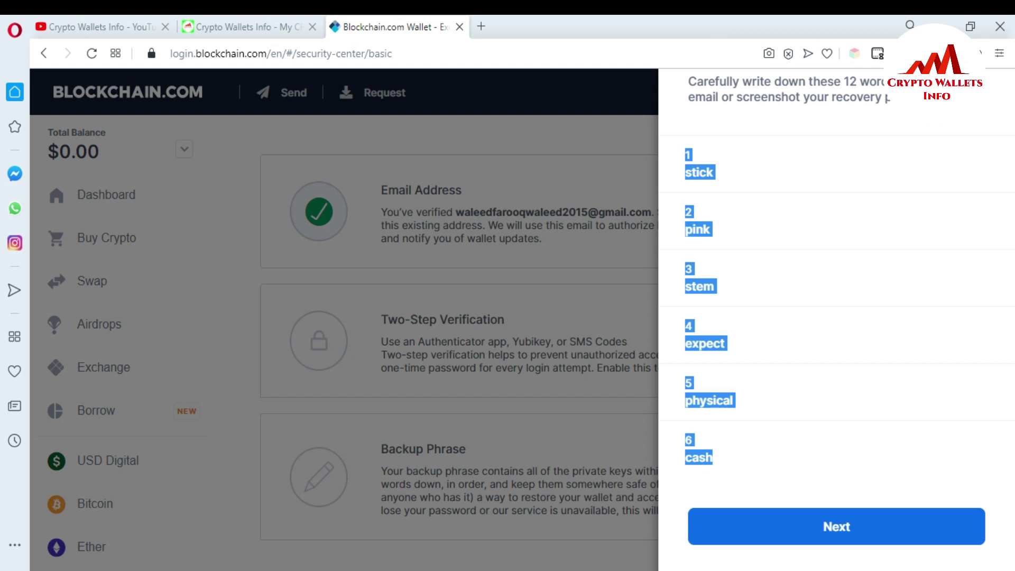
key("alt+Tab")
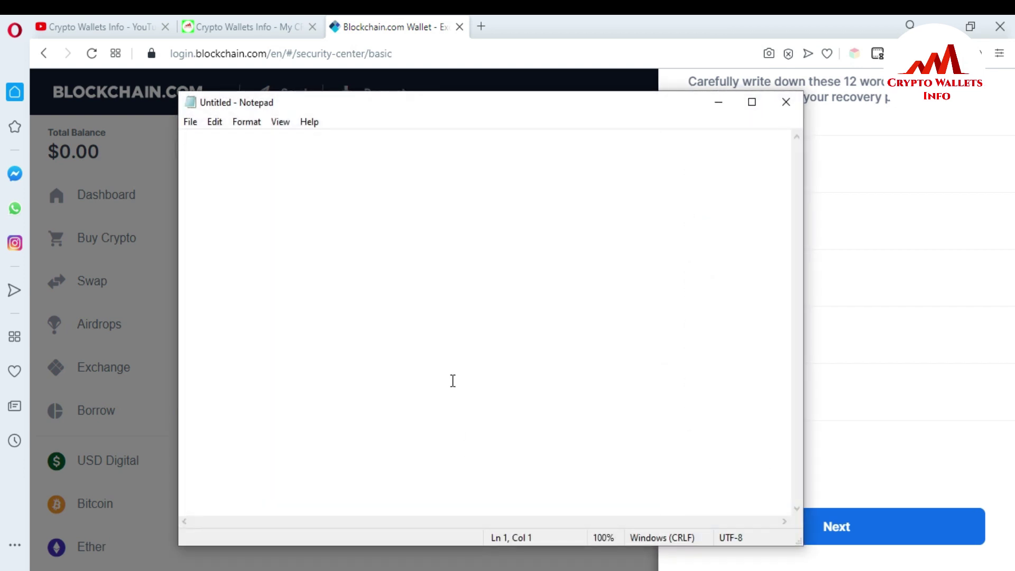
Paste recovery words 1–6 into Notepad, then copy and paste words 7–12 on a new line
left_click(451, 378)
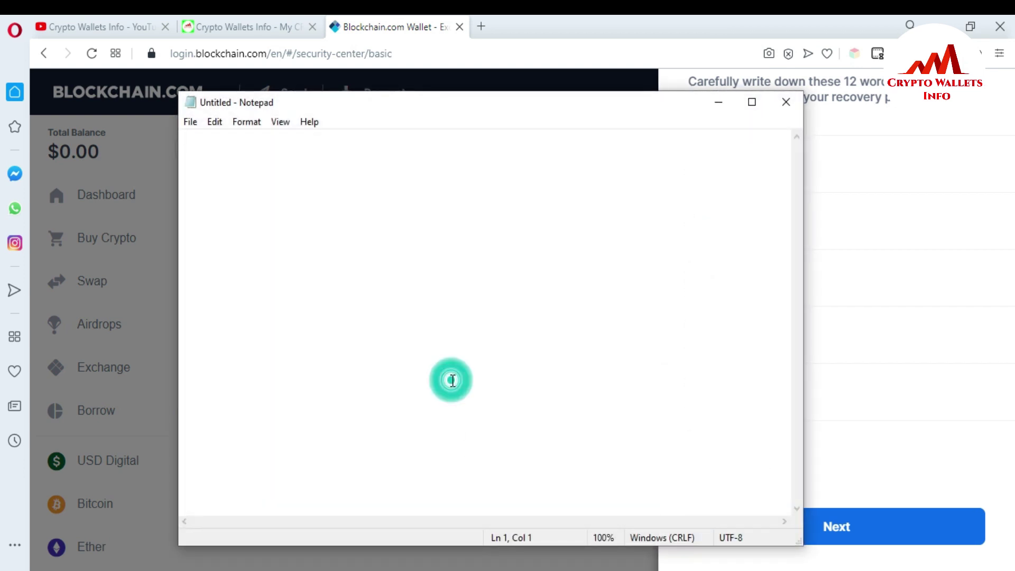
key("ctrl+v")
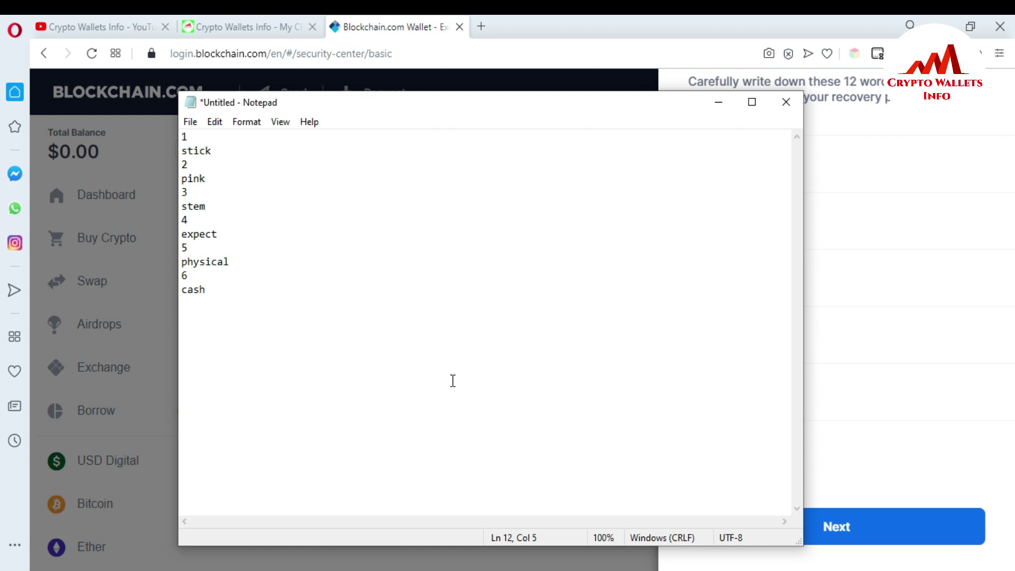
left_click(855, 320)
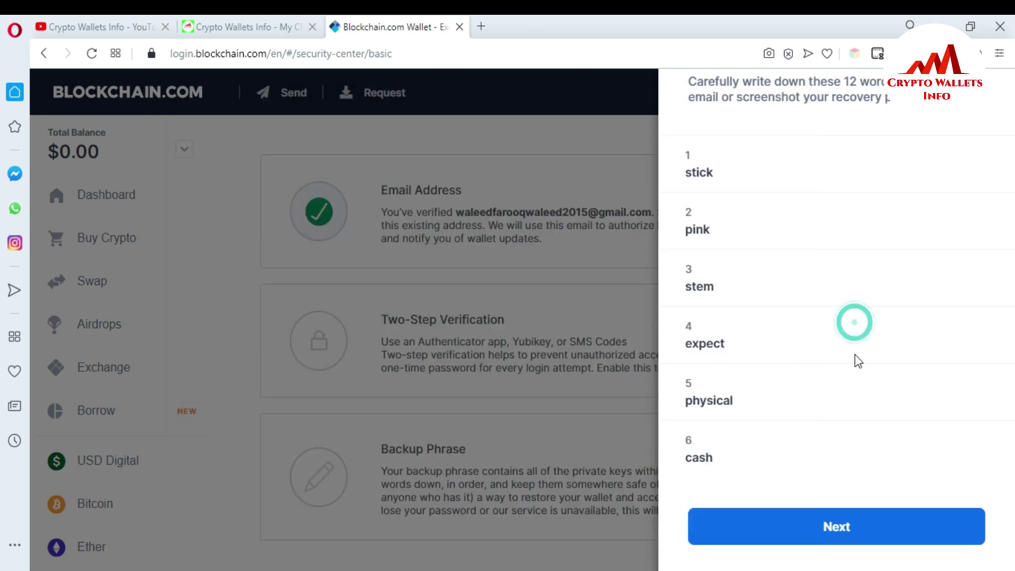
left_click(840, 530)
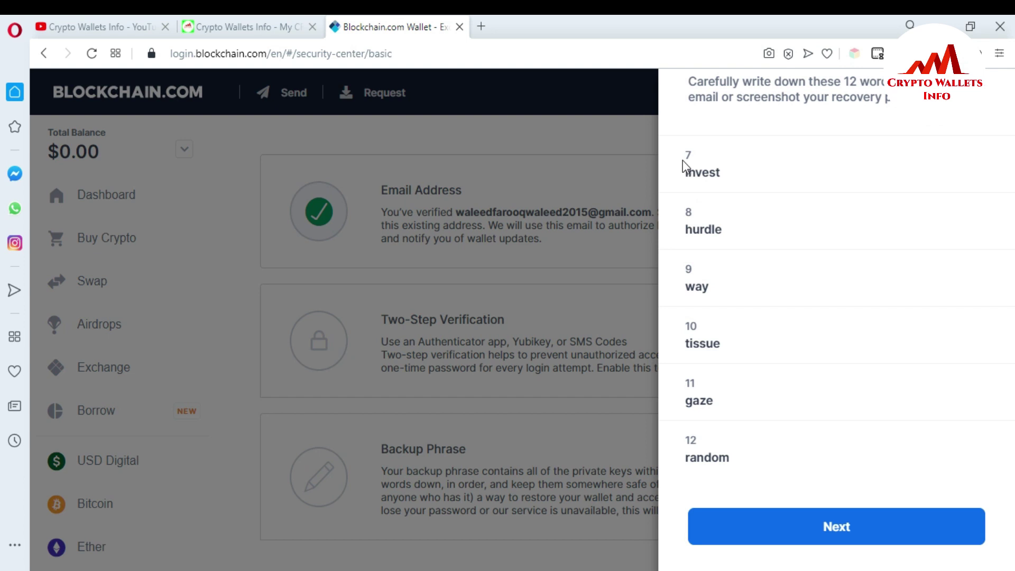
left_click_drag(686, 157, 774, 469)
key("ctrl+c")
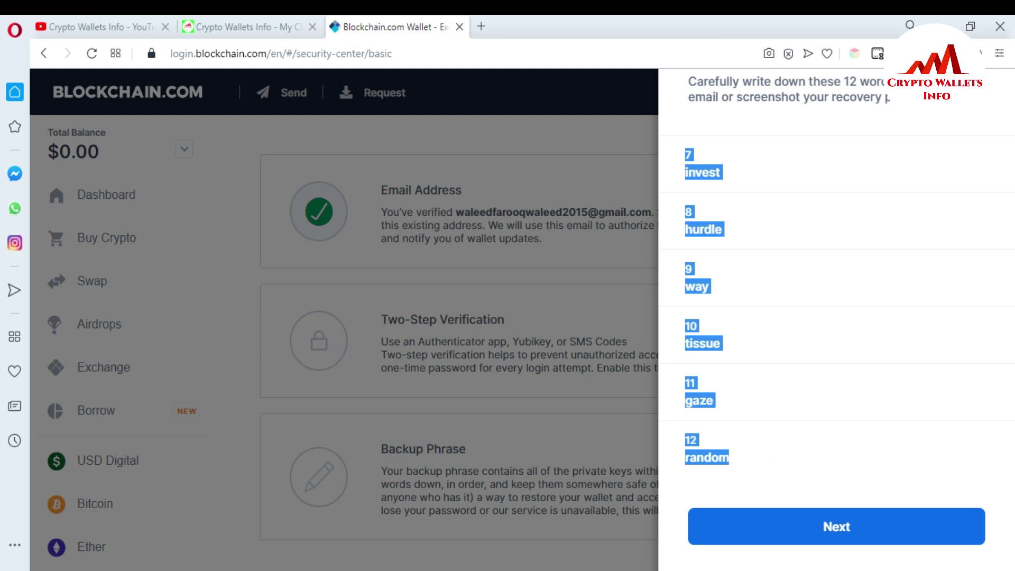
key("alt+Tab")
key("Return")
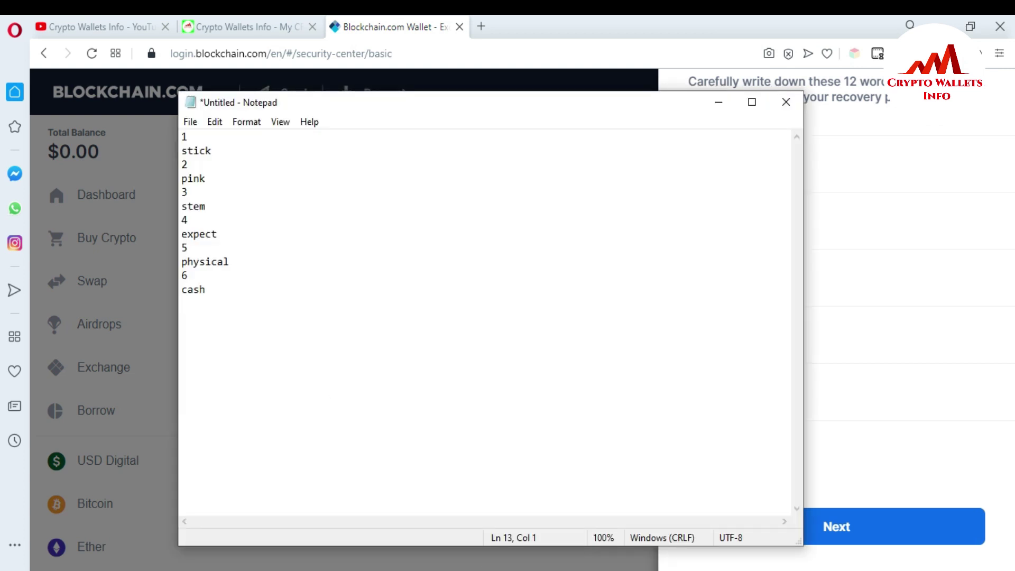
key("ctrl+v")
Move the Notepad window aside and continue to the Confirm Your Phrase form
left_click_drag(570, 110, 474, 105)
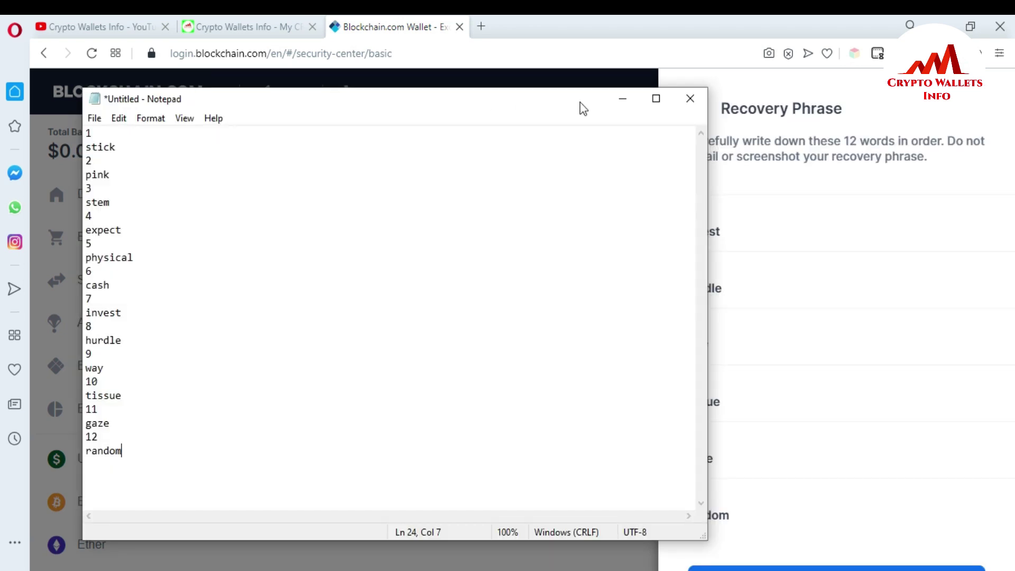
left_click_drag(575, 108, 516, 108)
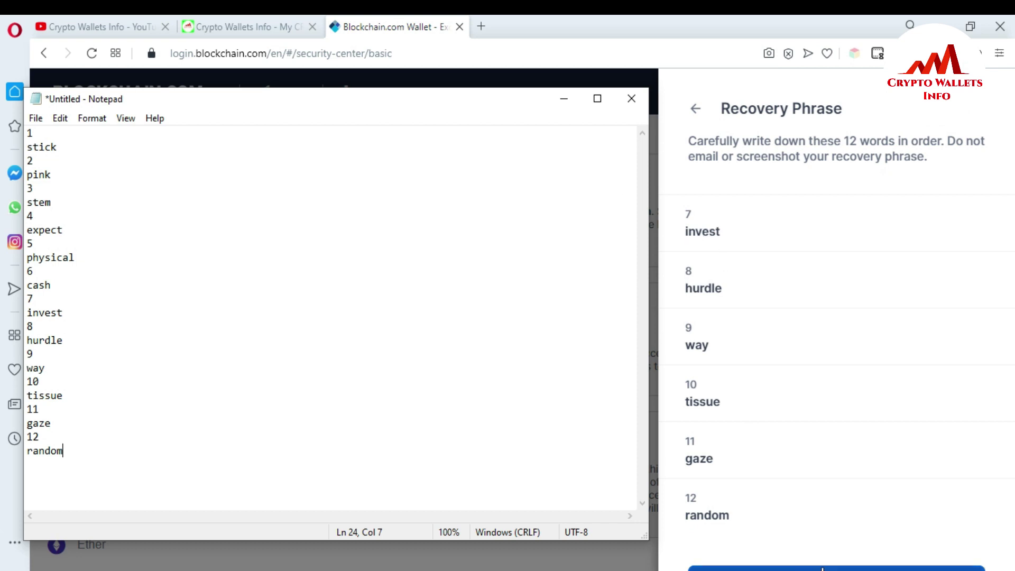
left_click(822, 568)
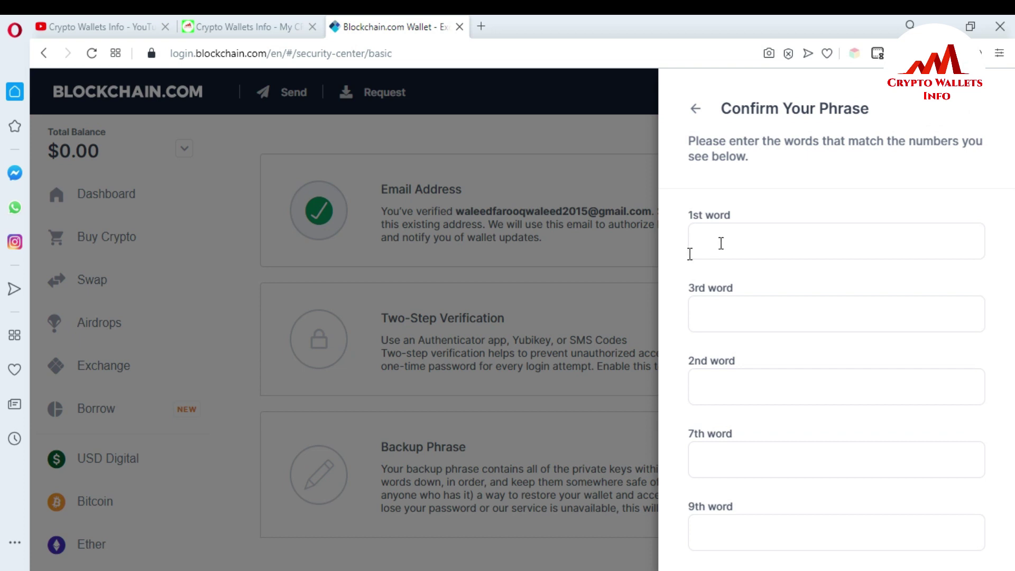
Copy the 1st and 3rd recovery words from Notepad into their confirmation fields
left_click(496, 567)
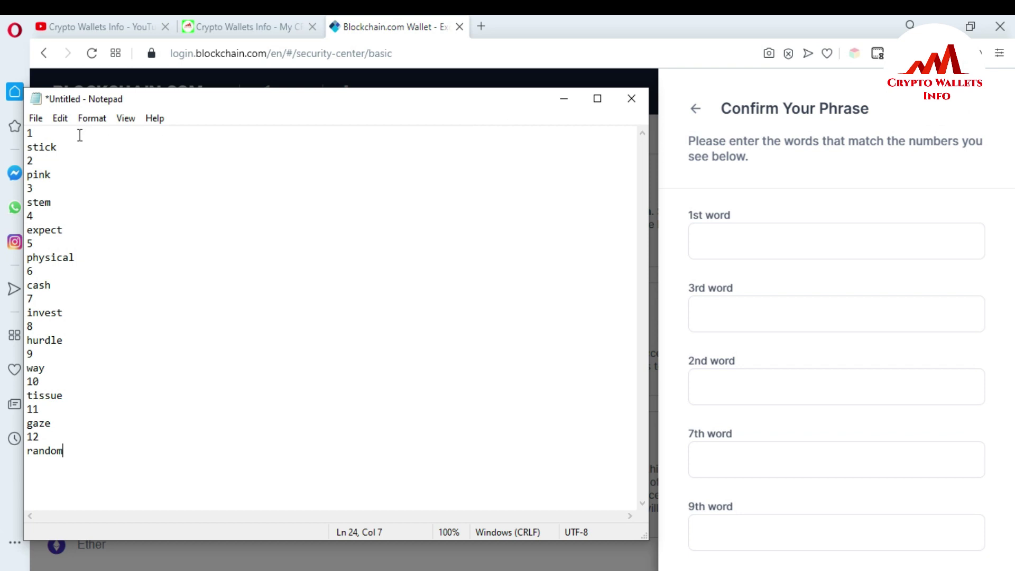
left_click_drag(63, 147, 20, 147)
key("ctrl+c")
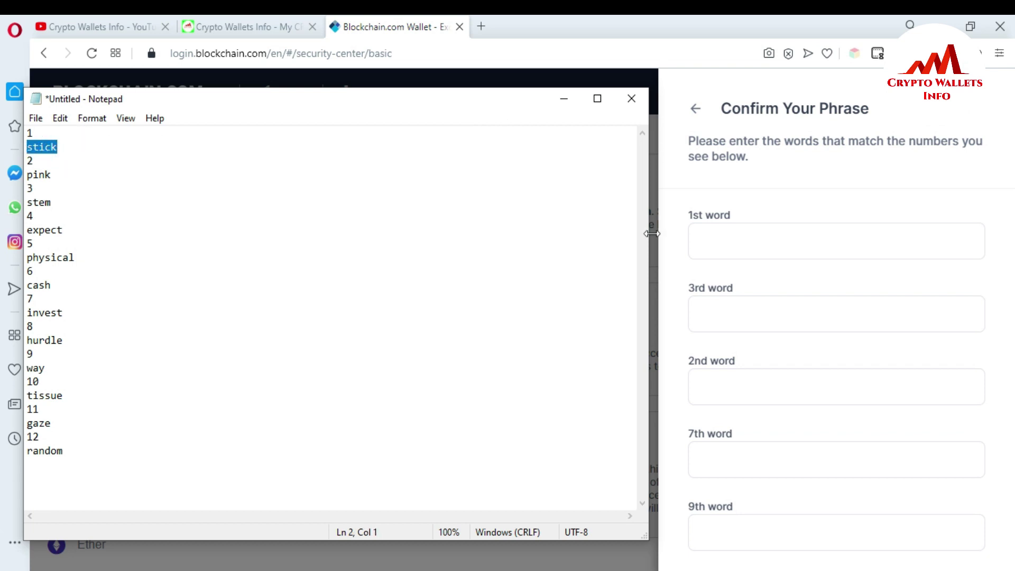
left_click(736, 251)
key("ctrl+v")
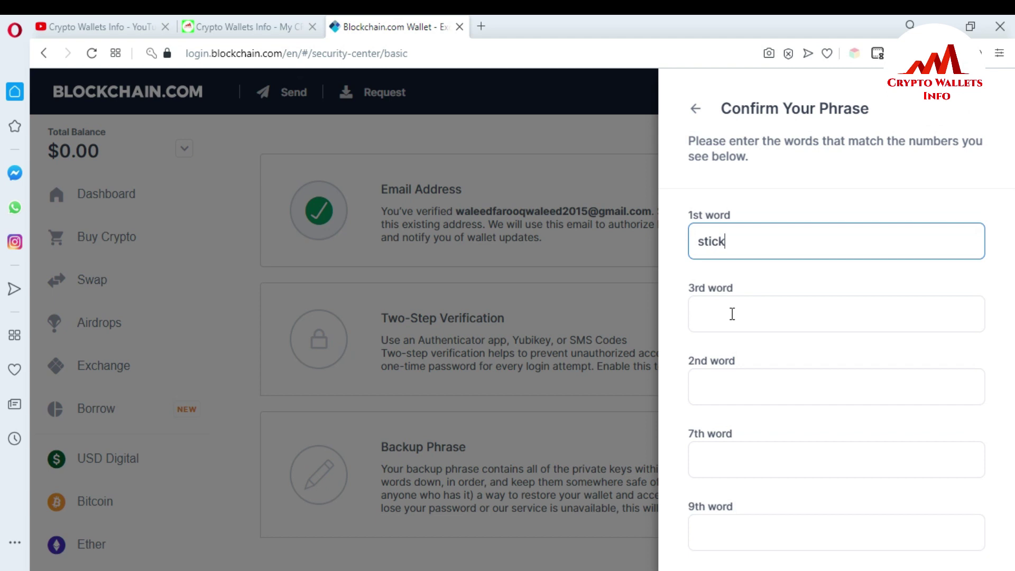
left_click(729, 317)
key("alt+Tab")
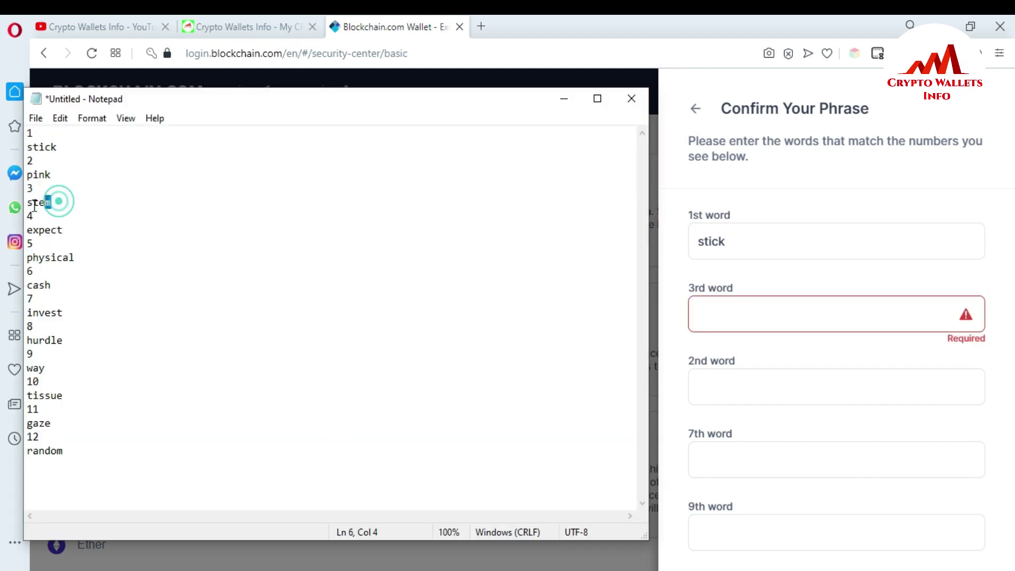
double_click(60, 201)
key("ctrl+c")
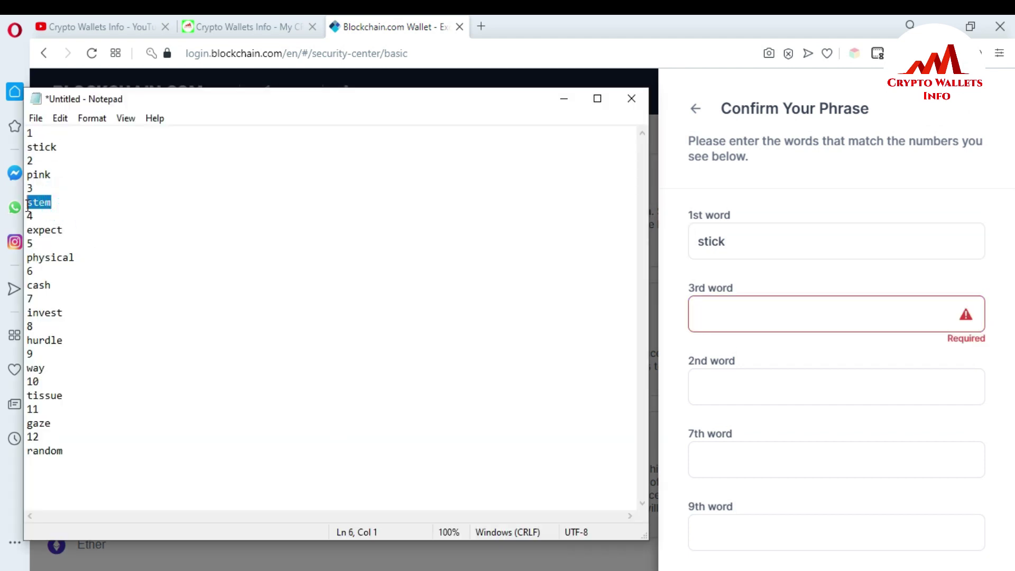
left_click(722, 312)
key("ctrl+v")
Copy the 2nd and 7th recovery words from Notepad into their confirmation fields
left_click(726, 387)
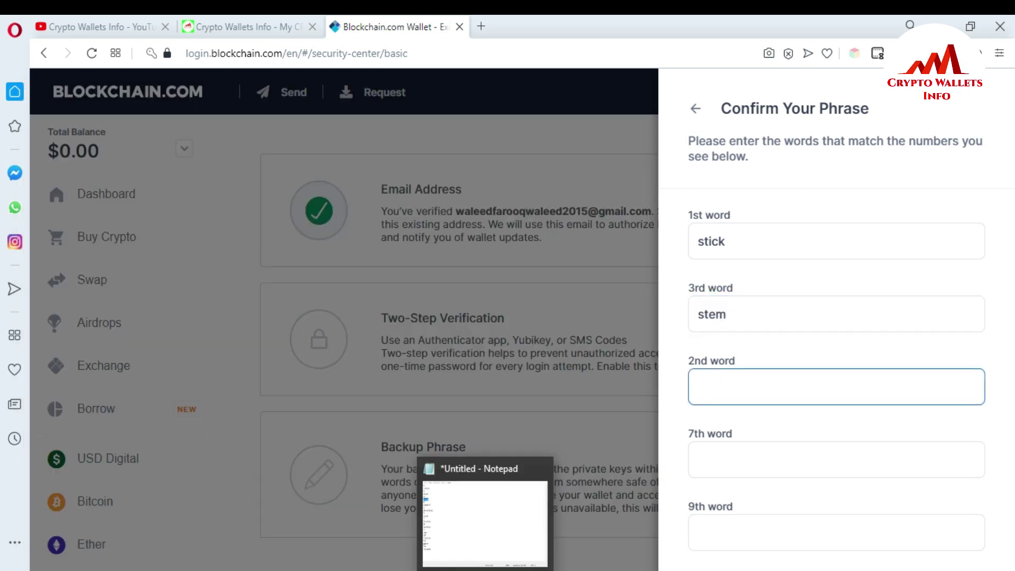
left_click(431, 515)
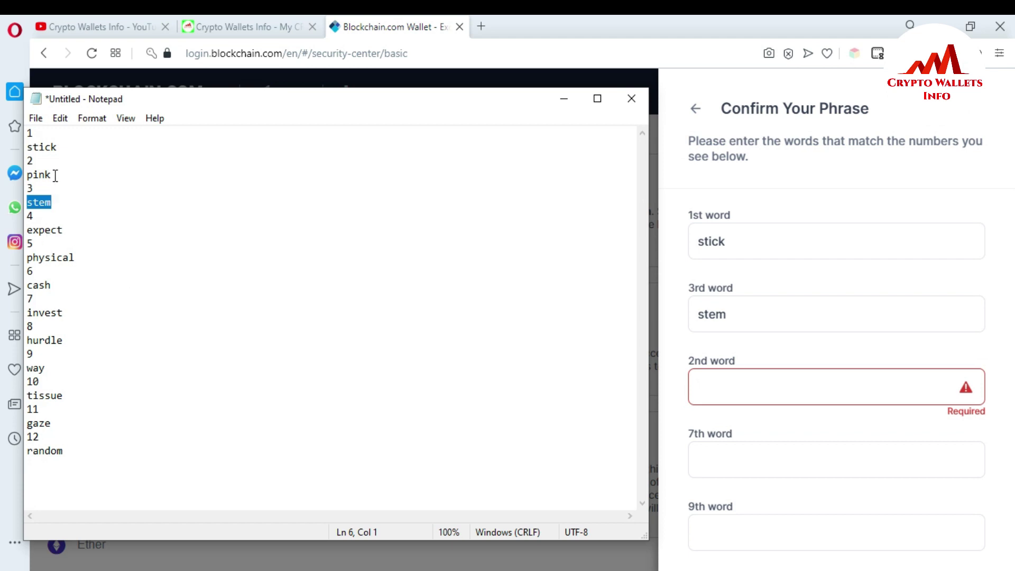
left_click_drag(56, 176, 26, 175)
key("ctrl+c")
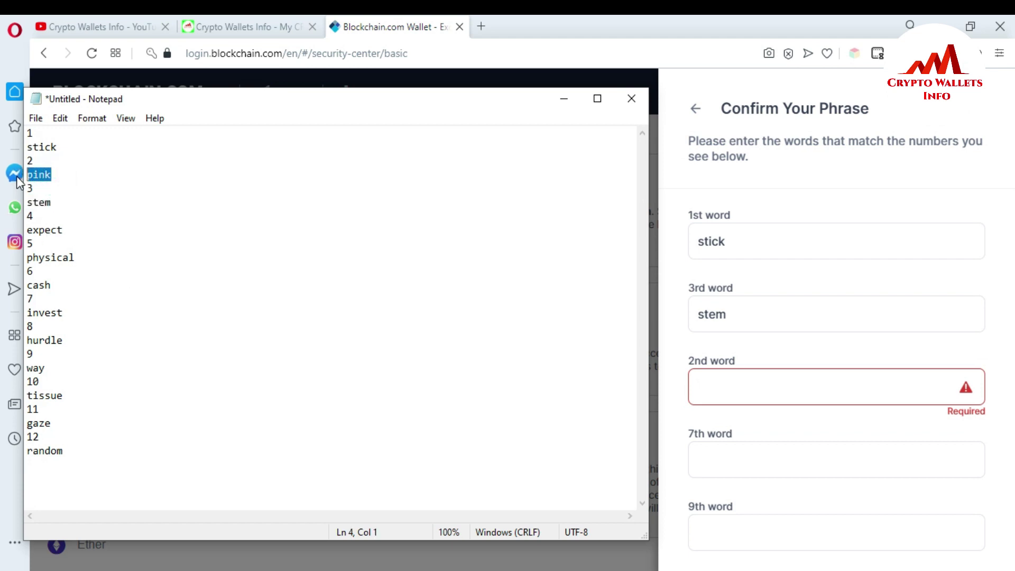
left_click(711, 389)
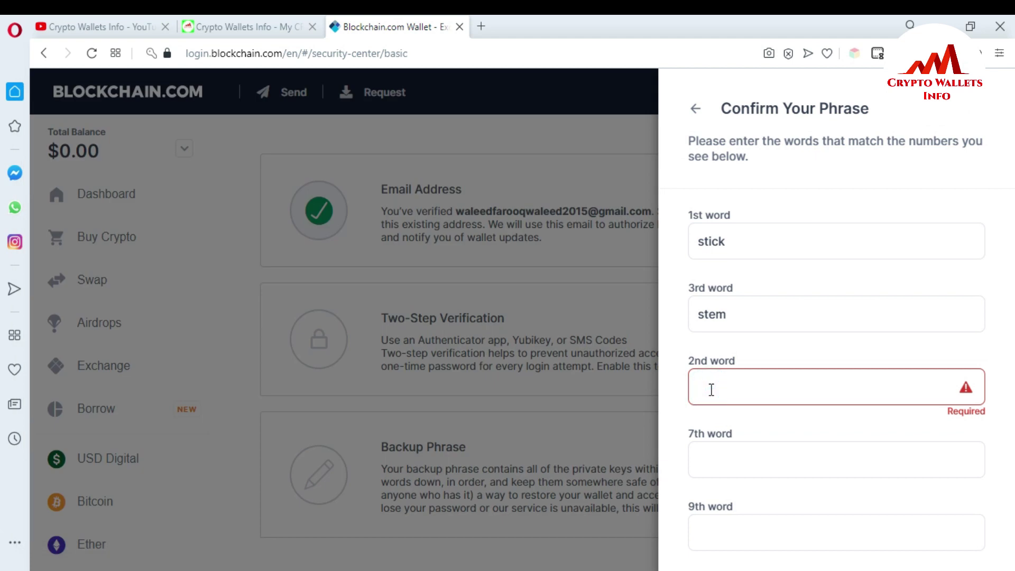
key("ctrl+v")
left_click(724, 473)
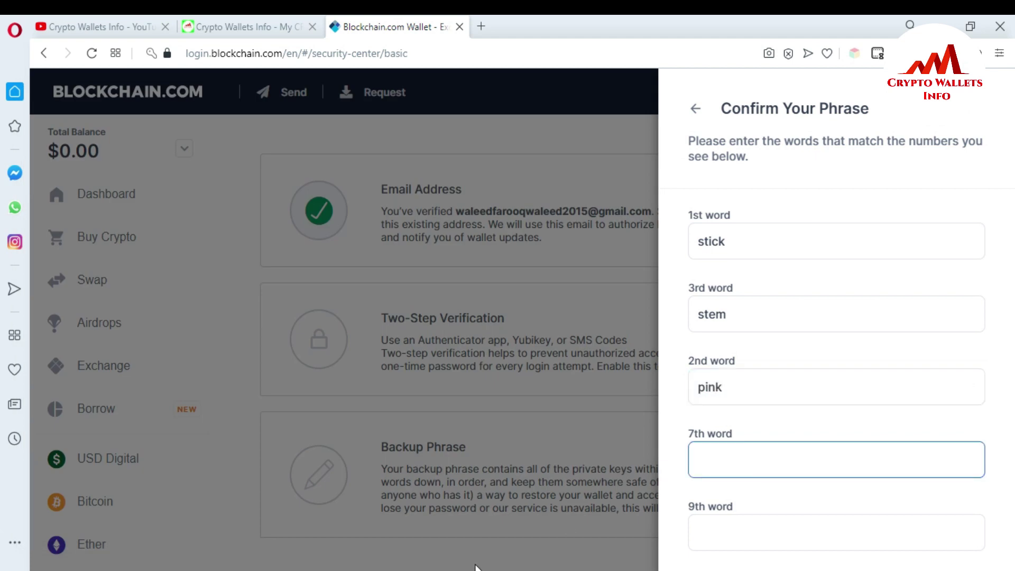
mouse_move(478, 567)
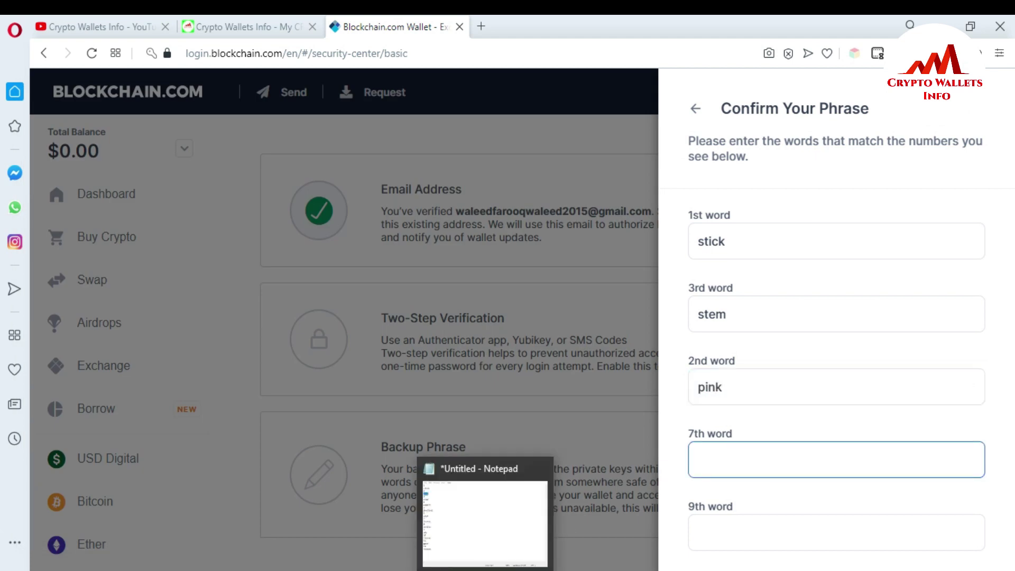
left_click(482, 505)
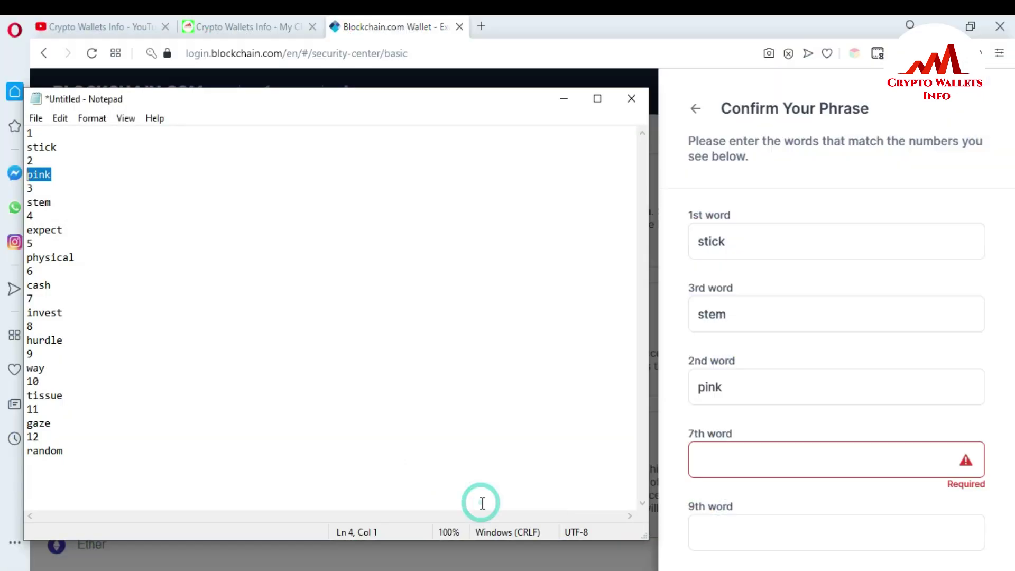
left_click_drag(64, 312, 25, 313)
key("ctrl+c")
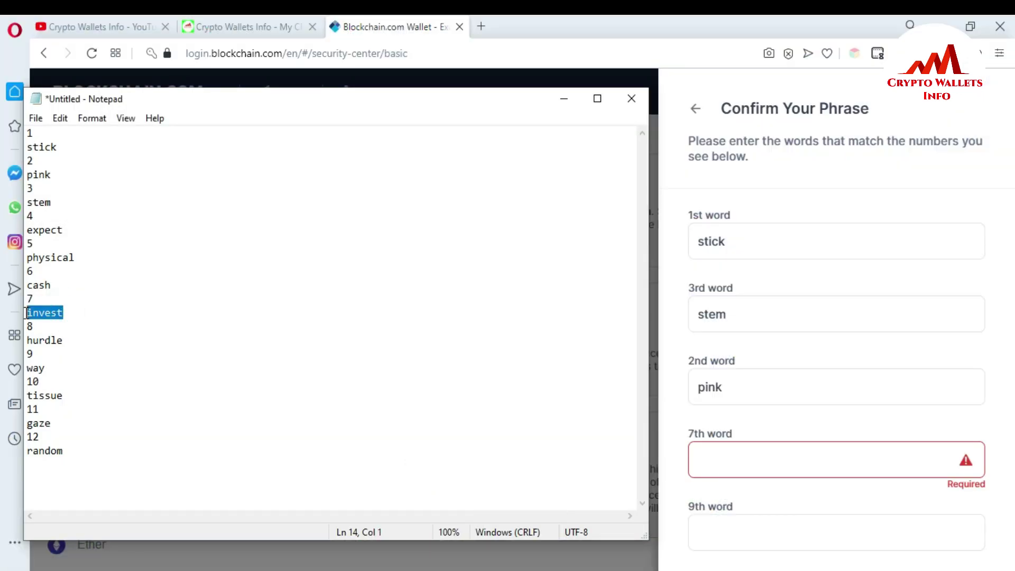
left_click(746, 452)
key("ctrl+v")
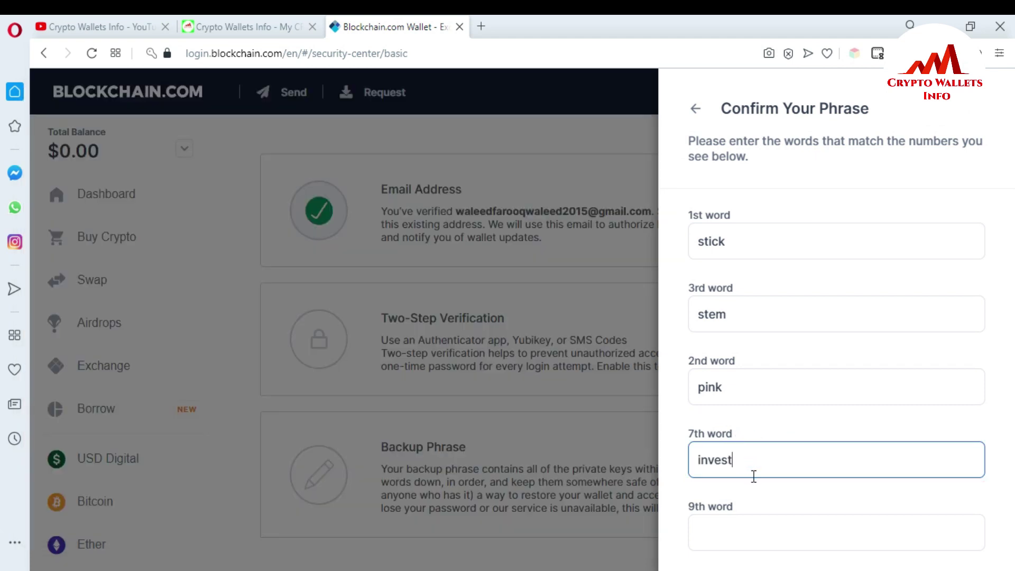
Fill in the 9th recovery word and submit the phrase confirmation
left_click(741, 522)
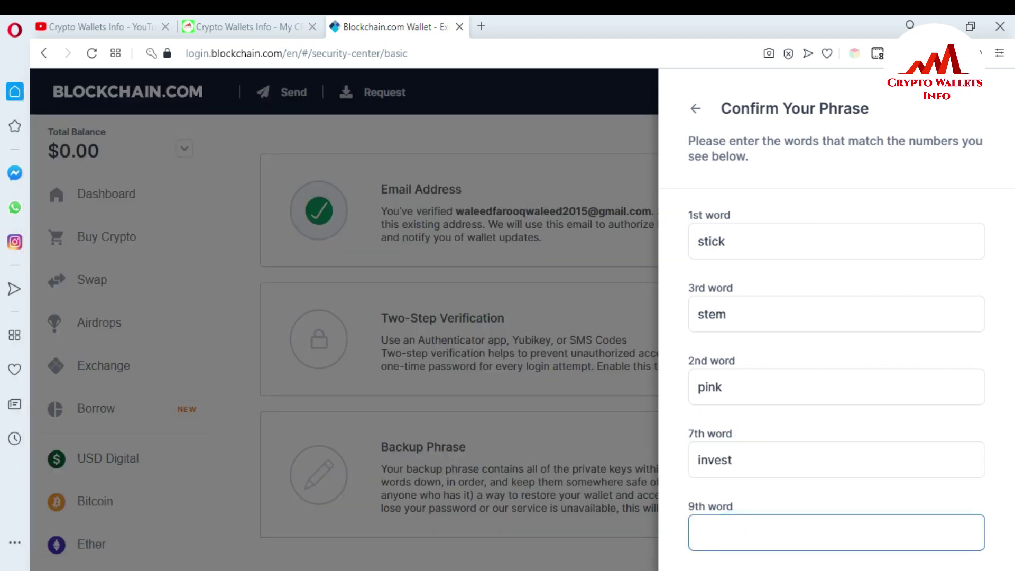
key("alt+Tab")
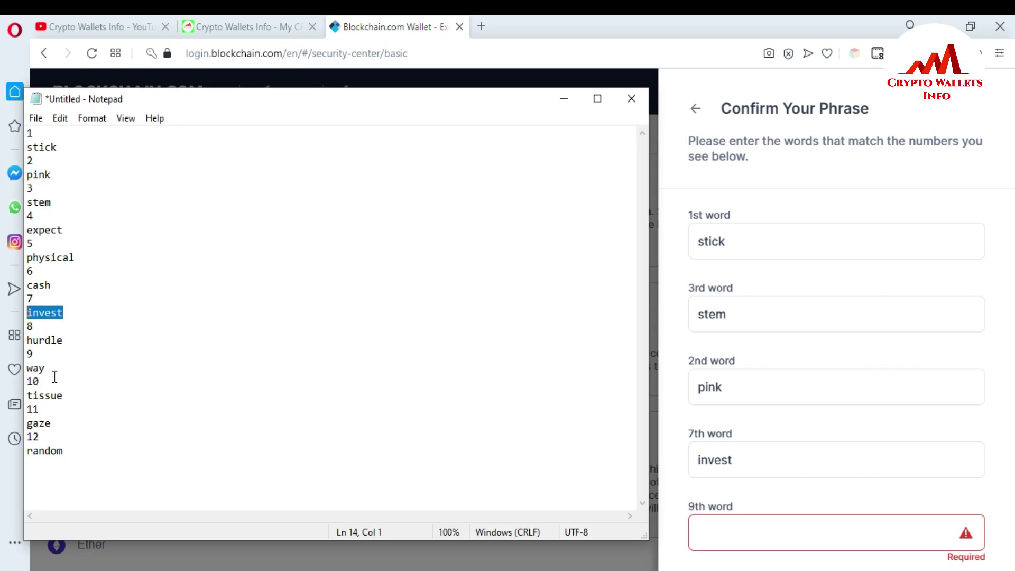
left_click_drag(53, 364, 24, 366)
key("ctrl+c")
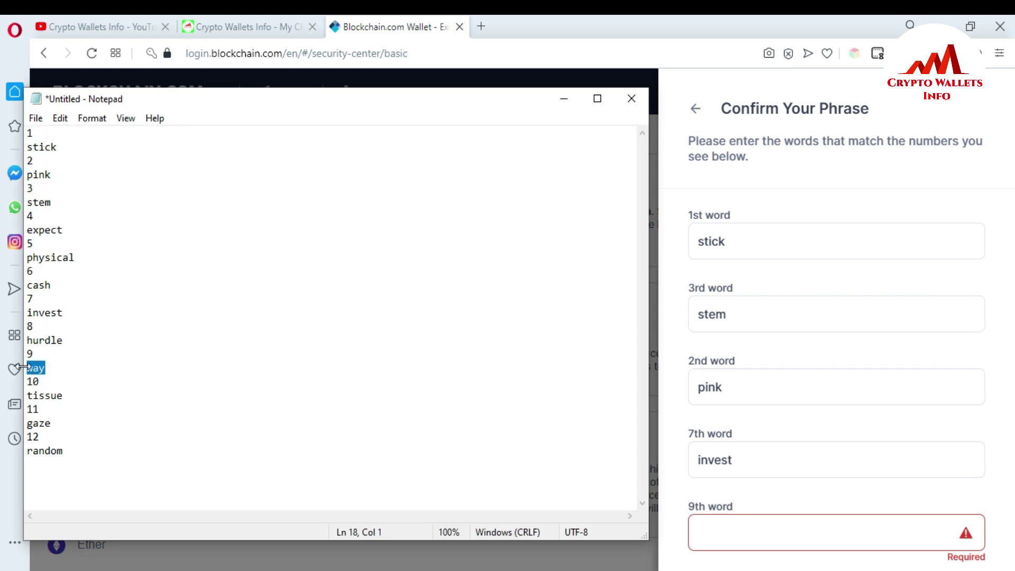
left_click(749, 544)
key("ctrl+v")
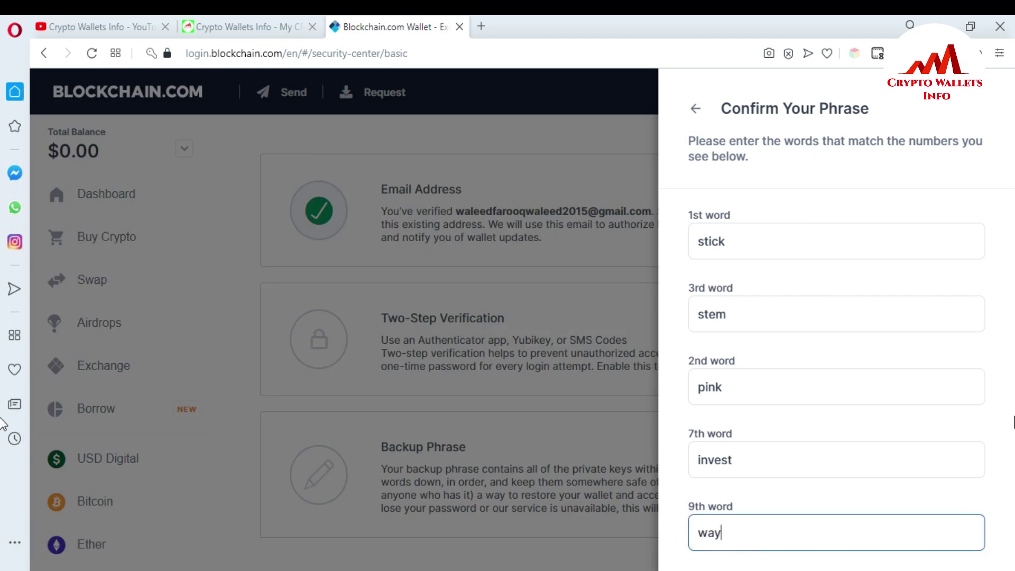
left_click(827, 534)
key("Return")
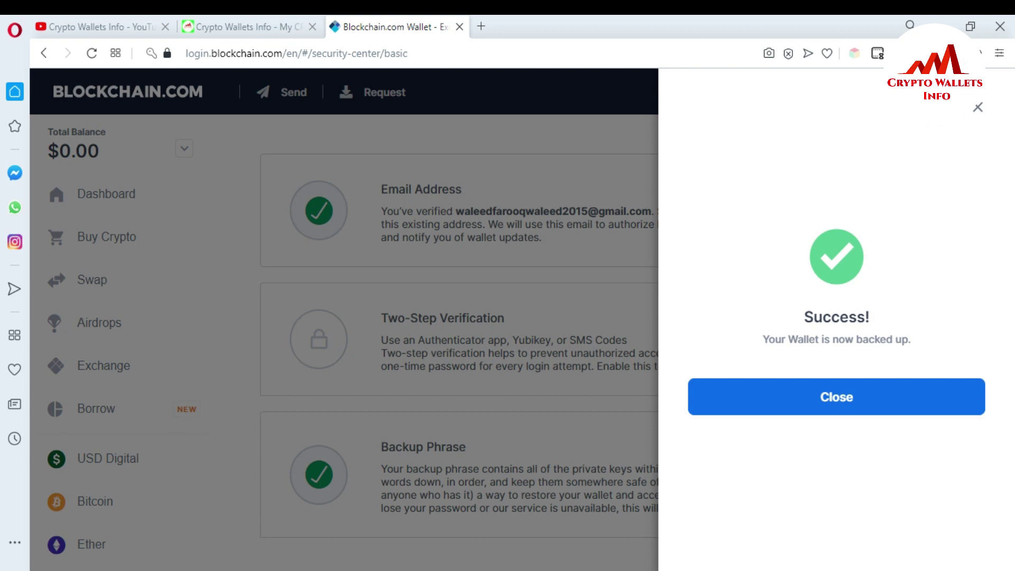
Bring the Notepad list of 12 recovery words to the front and clear its selection
key("alt+Tab")
left_click(306, 356)
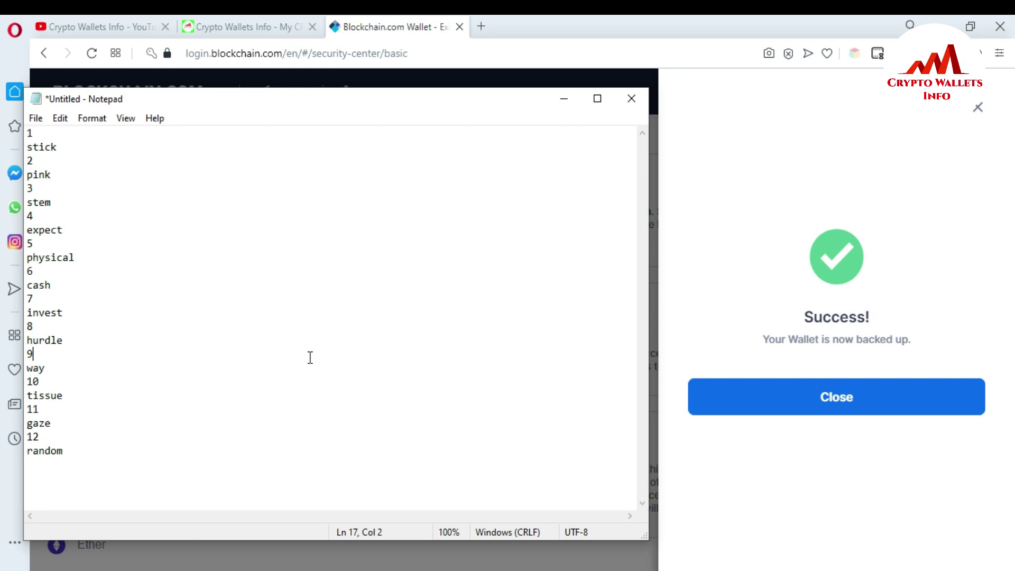
Go from the wallet through the YouTube tab to the Crypto Wallets Info homepage
left_click(81, 27)
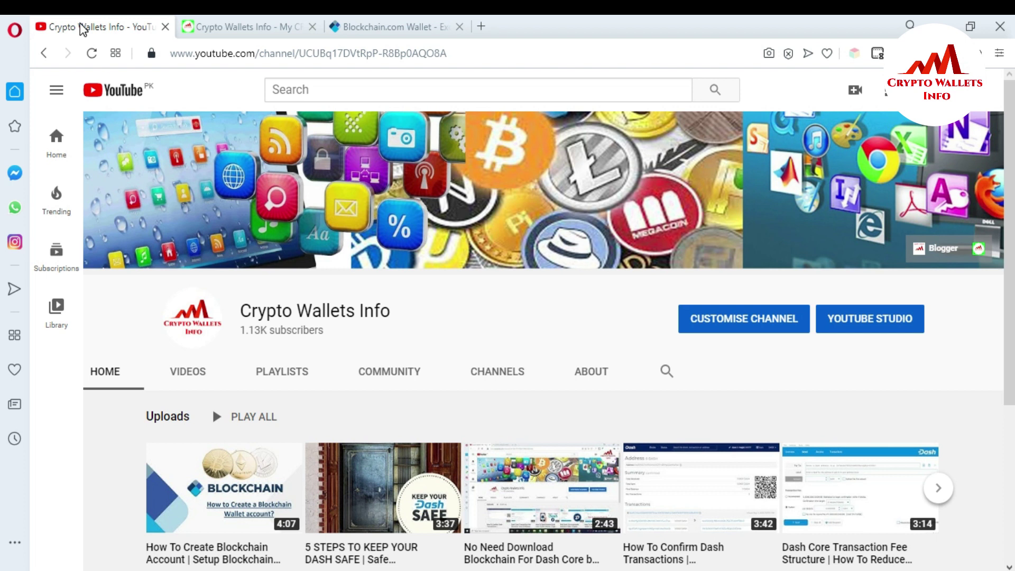
left_click(221, 22)
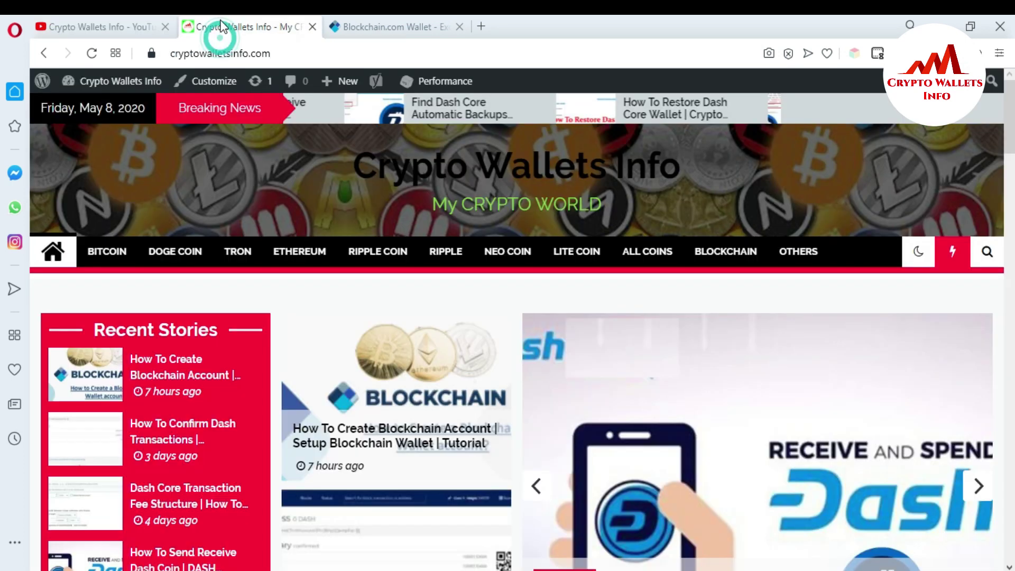